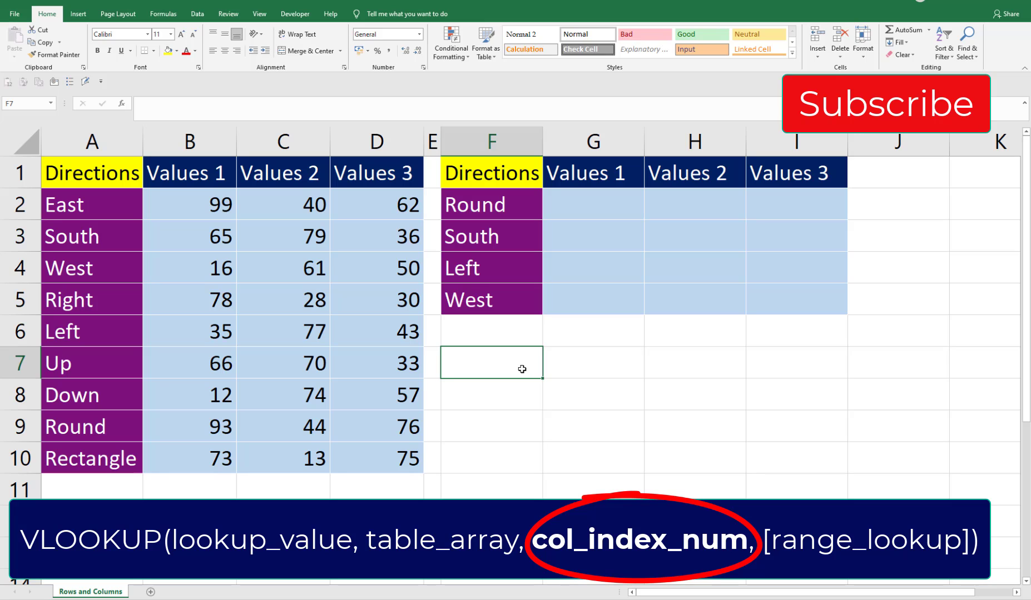
Start a VLOOKUP formula in cell G2 with $F2 as the lookup value, locking only its column.
{"action": "left_click", "coordinate": [598, 201]}
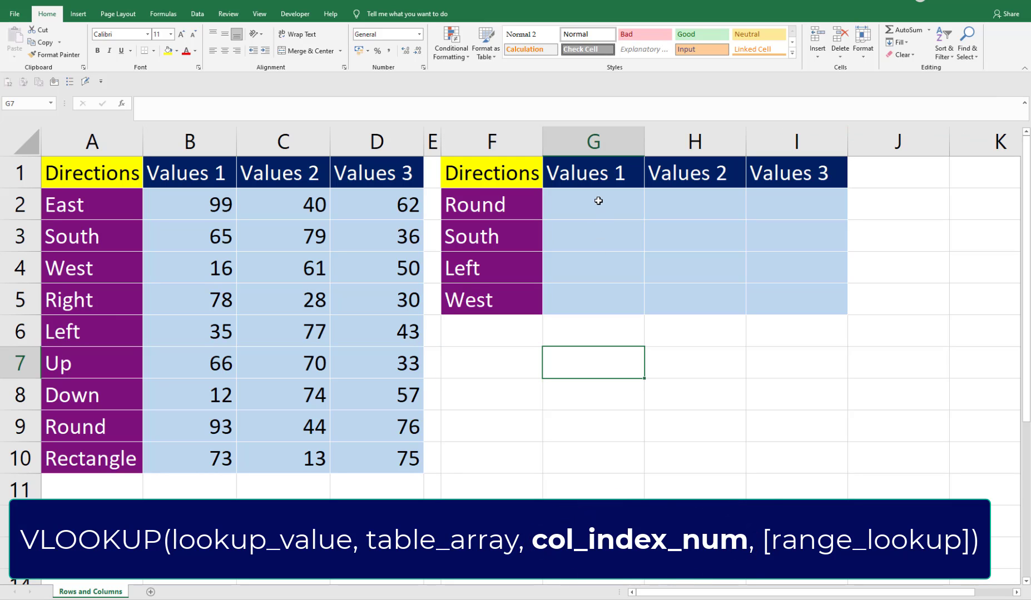
{"action": "type", "text": "=vl"}
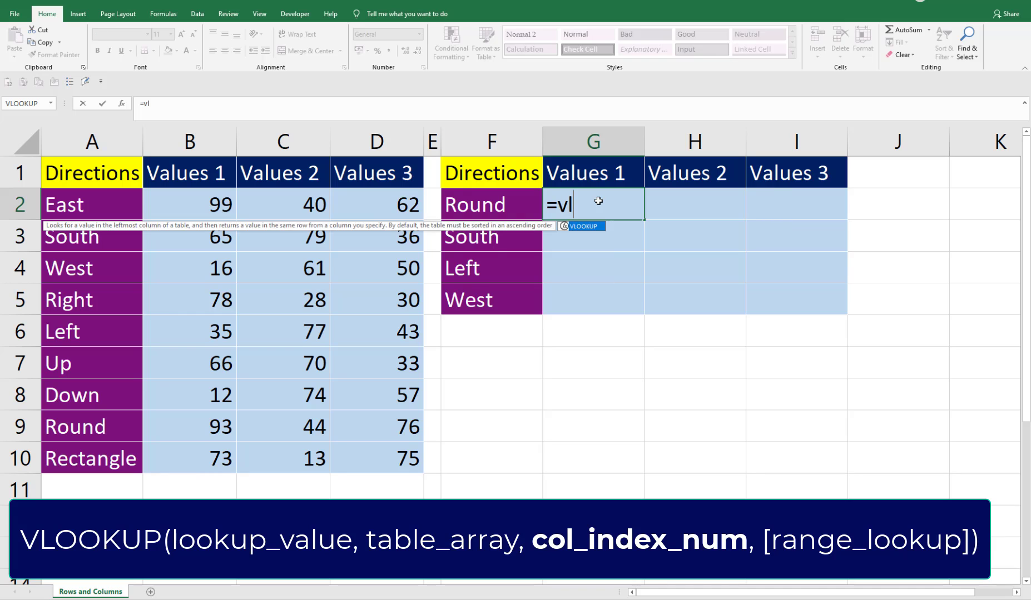
{"action": "key", "text": "Tab"}
{"action": "key", "text": "Left"}
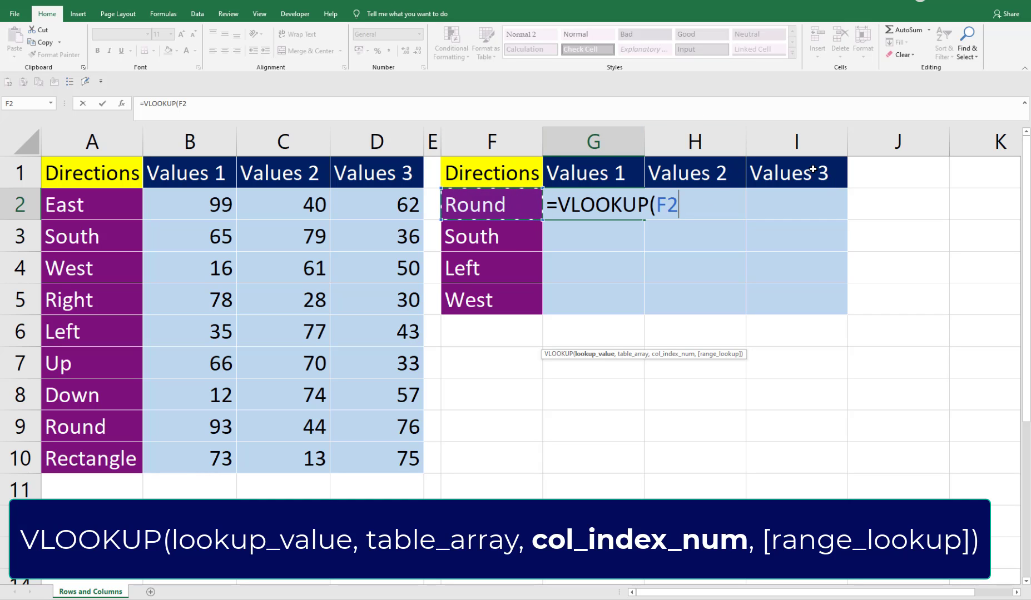
{"action": "key", "text": "F4"}
{"action": "key", "text": "F4"}
{"action": "key", "text": "F4"}
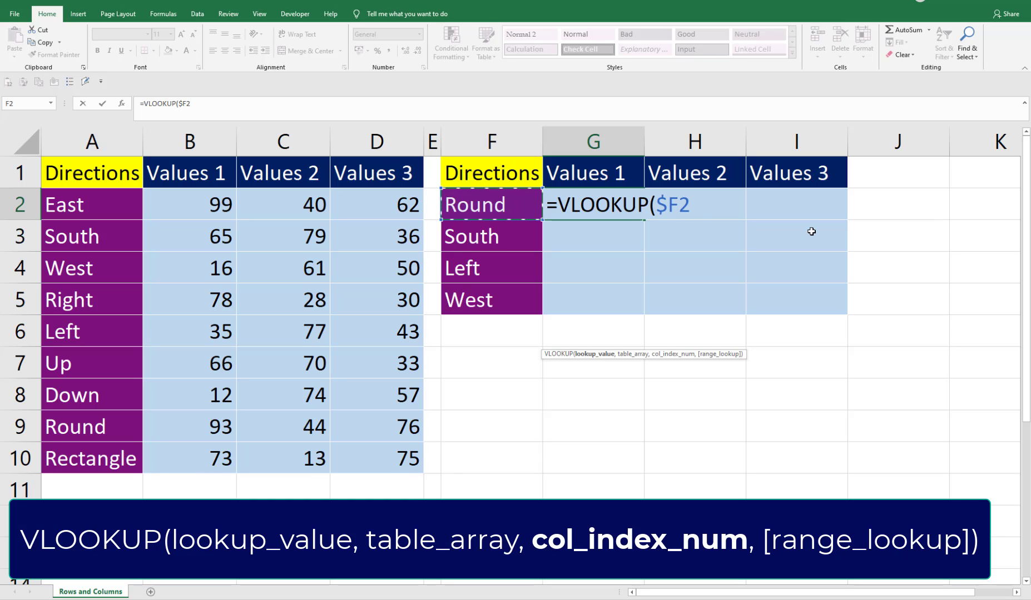
{"action": "type", "text": ","}
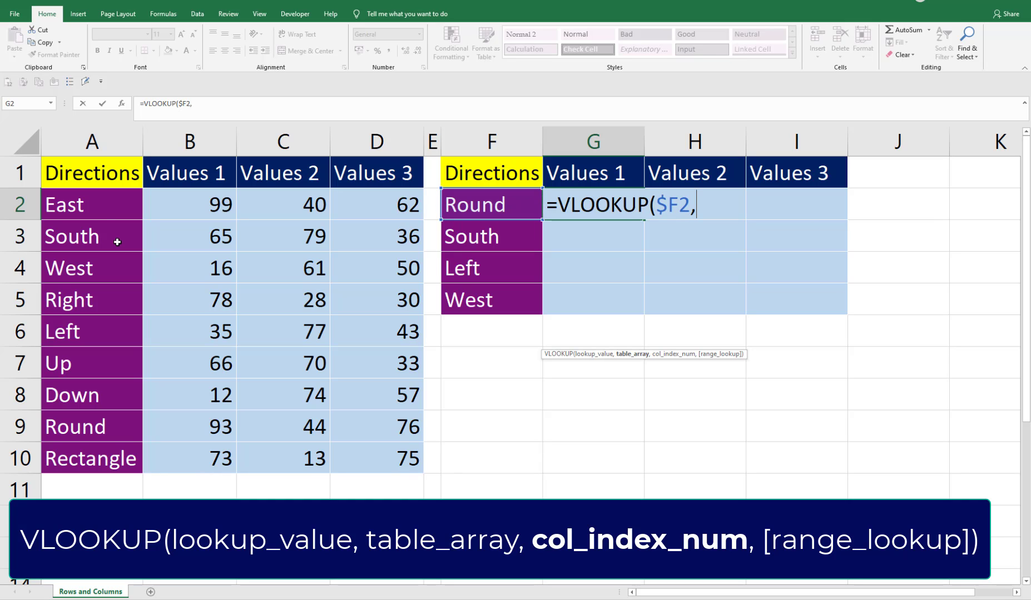
Set the VLOOKUP's table array to the absolute range $A$2:$D$10.
{"action": "left_click", "coordinate": [99, 202]}
{"action": "key", "text": "ctrl+shift+Down"}
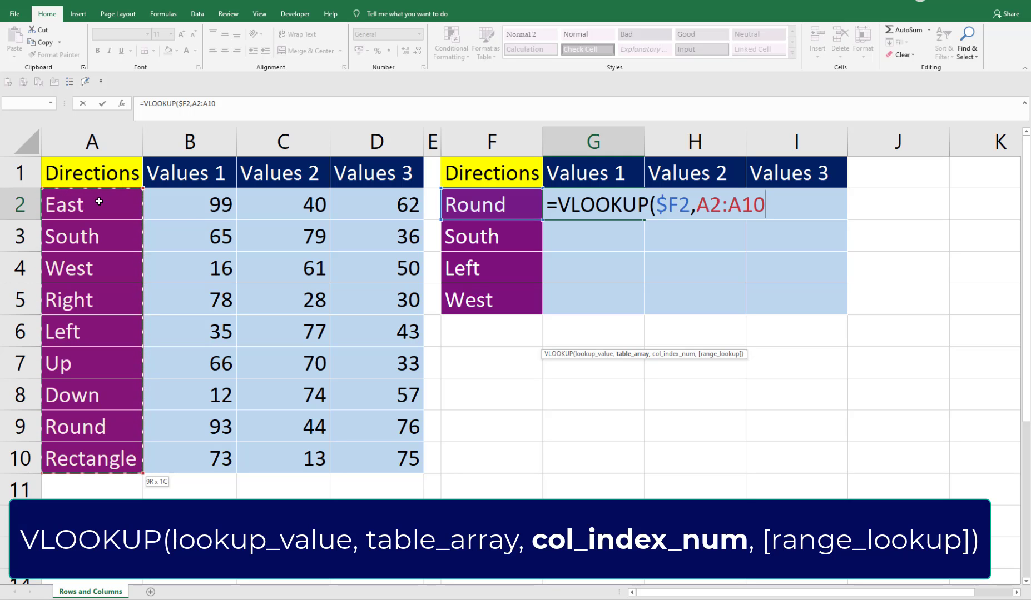
{"action": "key", "text": "shift+Right"}
{"action": "key", "text": "shift+Right"}
{"action": "key", "text": "shift+Right"}
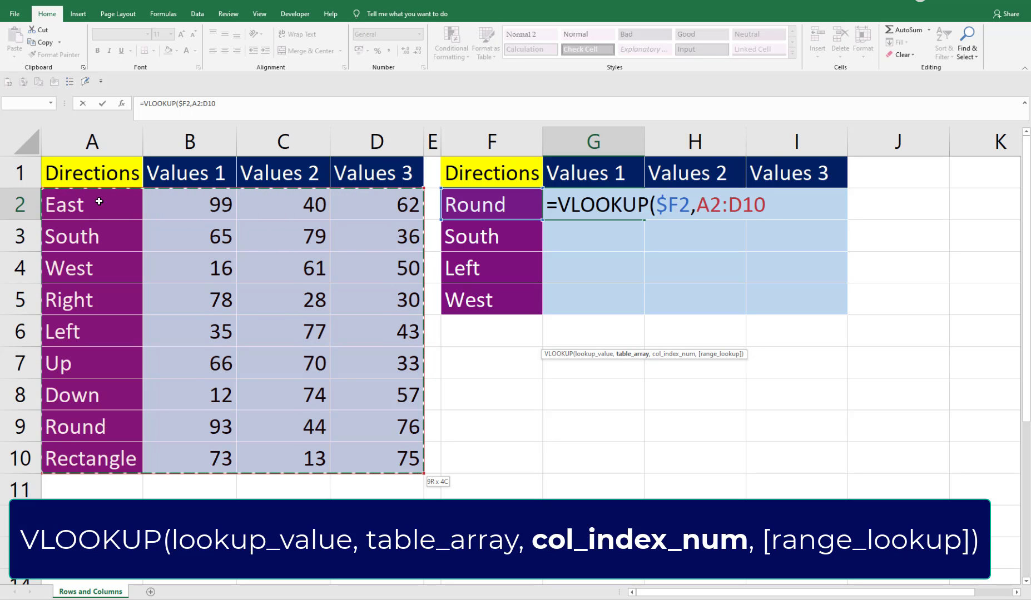
{"action": "key", "text": "F4"}
{"action": "type", "text": ","}
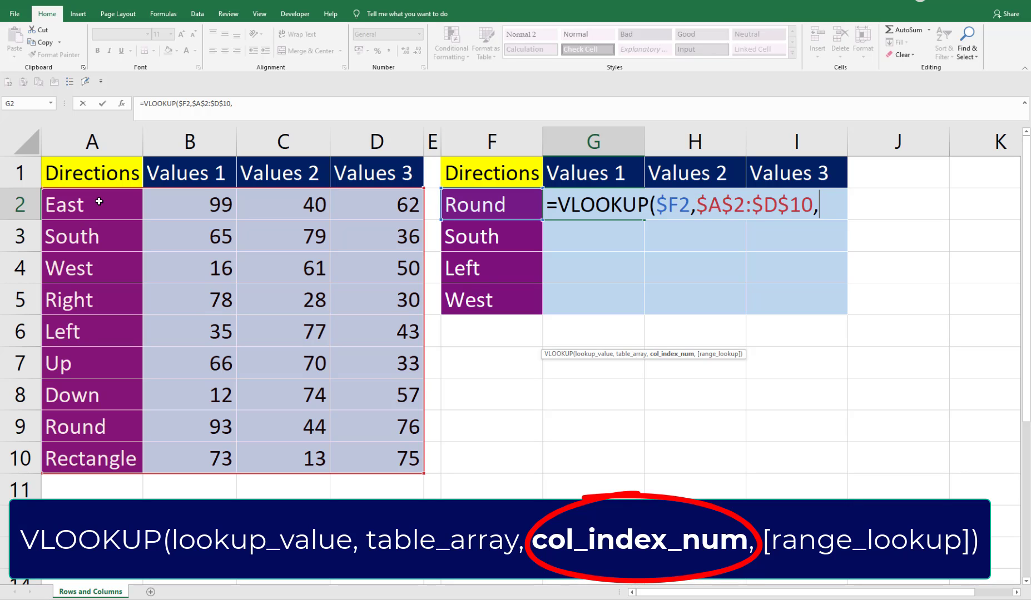
Finish the G2 lookup with column index 2 and exact match FALSE, and fill it down to G5 and across to I2.
{"action": "type", "text": "2,"}
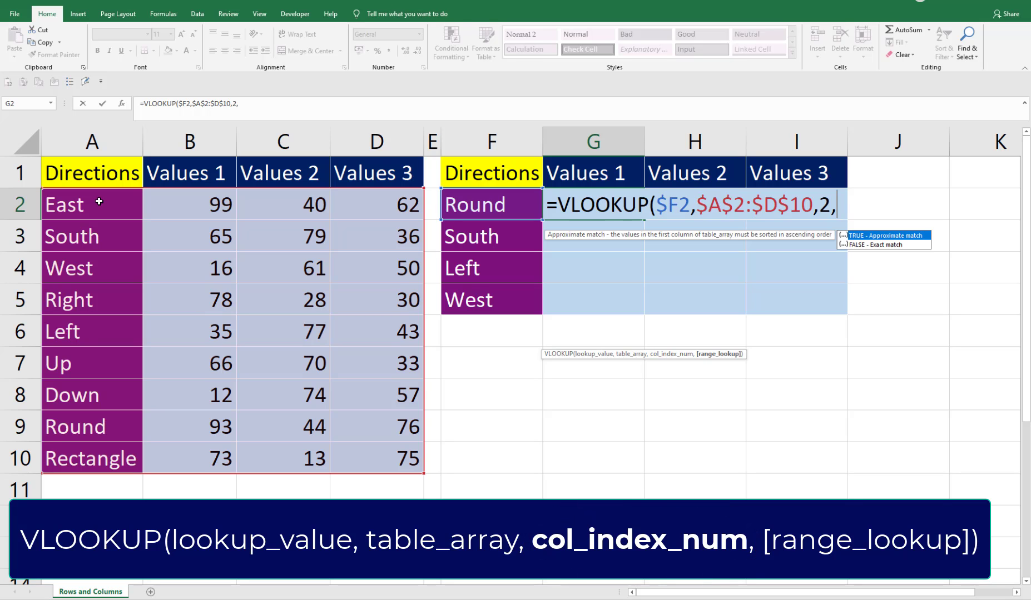
{"action": "key", "text": "Down"}
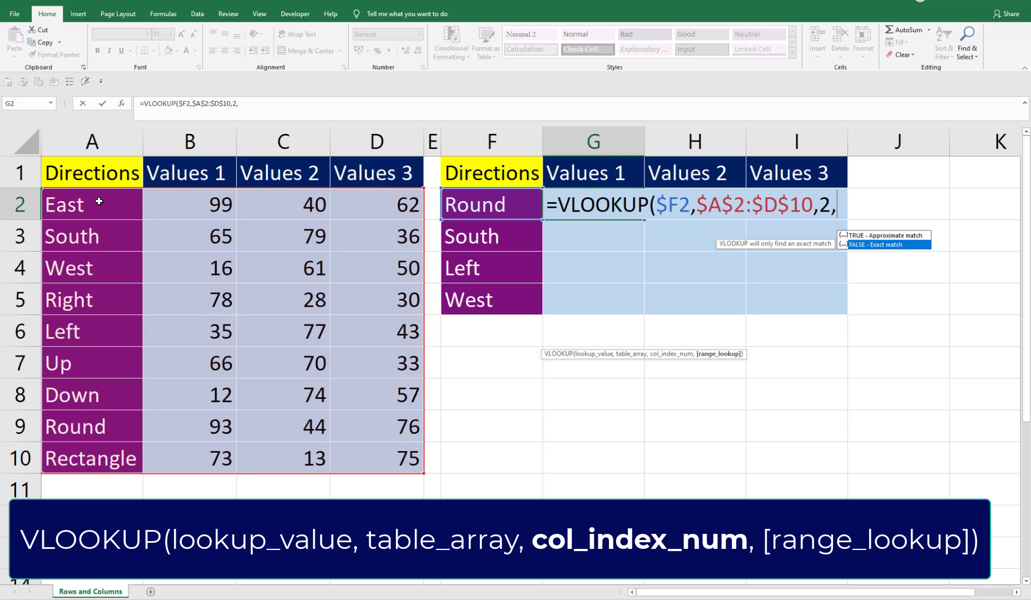
{"action": "key", "text": "Tab"}
{"action": "type", "text": ")"}
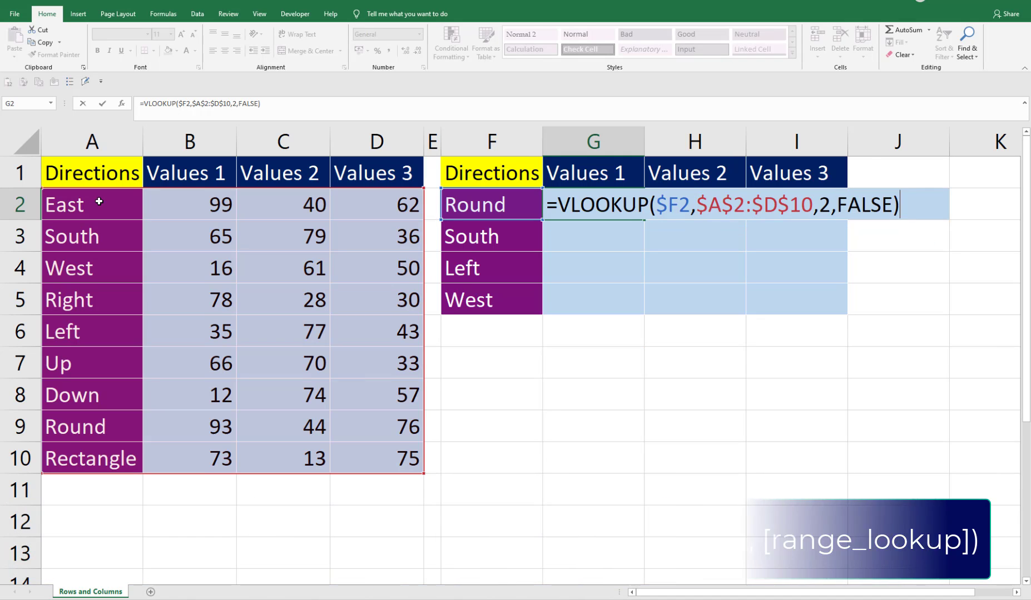
{"action": "key", "text": "ctrl+Return"}
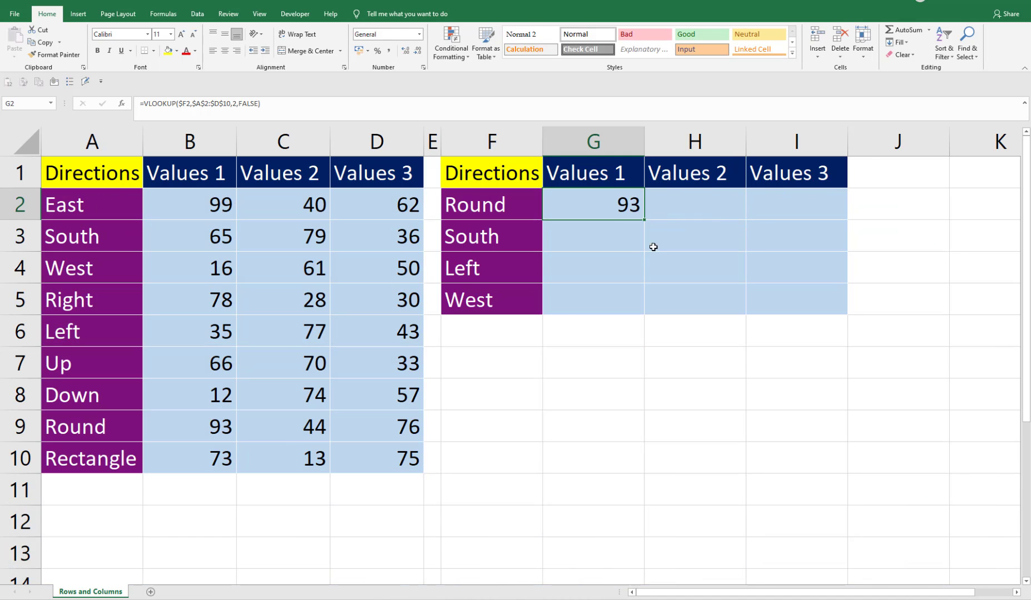
{"action": "double_click", "coordinate": [644, 221]}
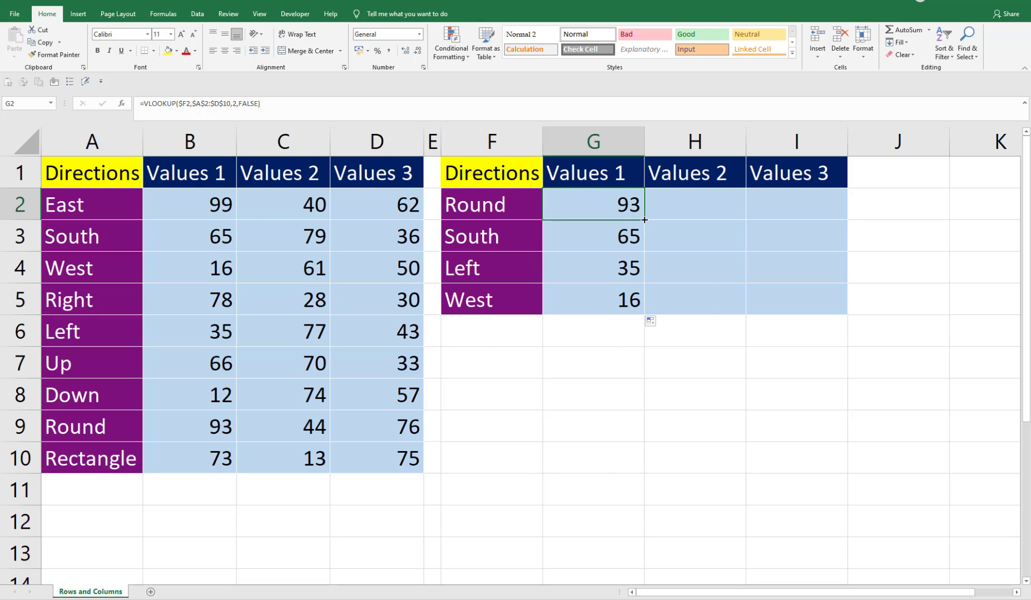
{"action": "left_click_drag", "start_coordinate": [701, 216], "coordinate": [792, 214]}
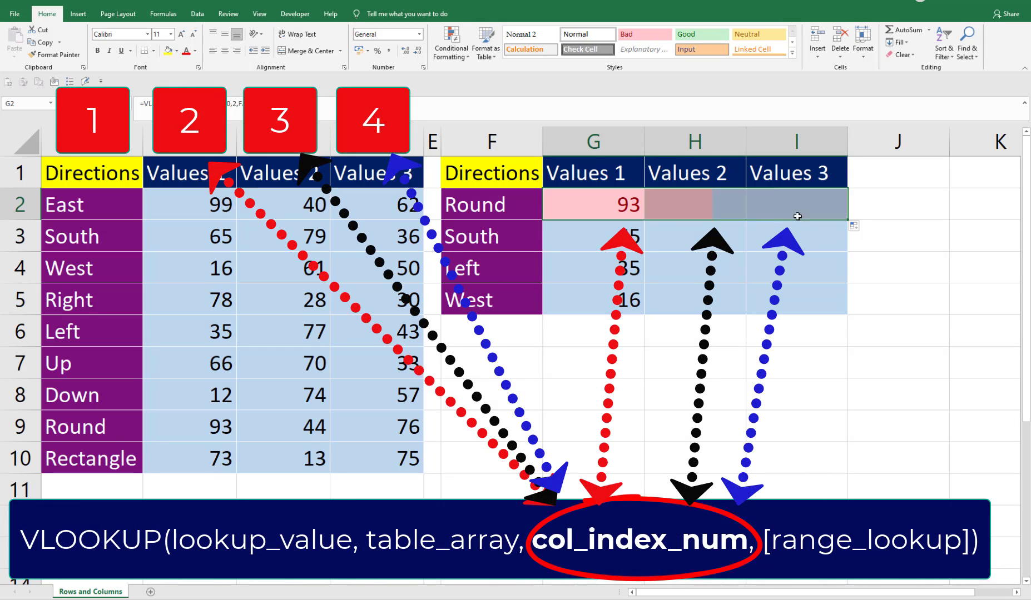
Change the column index in H2's VLOOKUP formula to 3.
{"action": "double_click", "coordinate": [690, 209]}
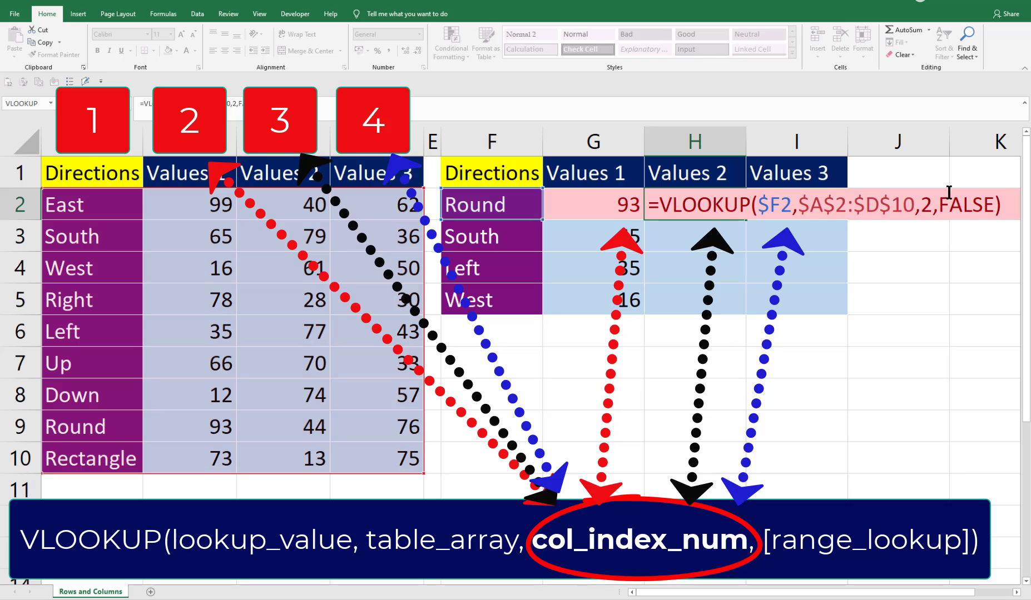
{"action": "left_click", "coordinate": [922, 206]}
{"action": "key", "text": "Delete"}
{"action": "type", "text": "3"}
{"action": "key", "text": "Tab"}
Change the column index in I2's VLOOKUP formula to 4.
{"action": "key", "text": "F2"}
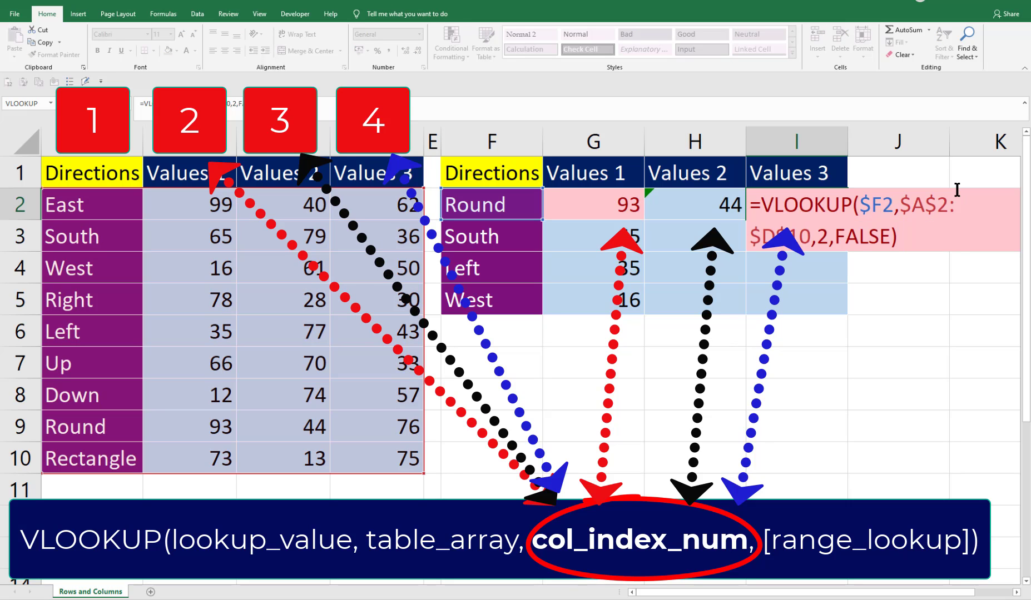
{"action": "key", "text": "Left"}
{"action": "key", "text": "Left"}
{"action": "key", "text": "Left"}
{"action": "key", "text": "Left"}
{"action": "key", "text": "Left"}
{"action": "key", "text": "Left"}
{"action": "key", "text": "Left"}
{"action": "key", "text": "Left"}
{"action": "key", "text": "Delete"}
{"action": "type", "text": "4"}
{"action": "key", "text": "ctrl+Return"}
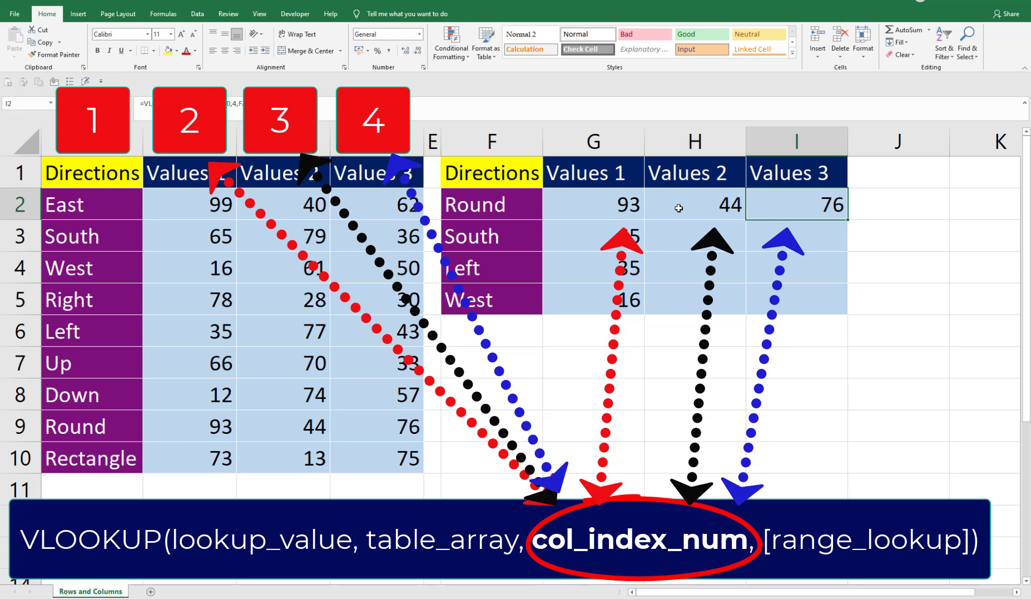
{"action": "left_click_drag", "start_coordinate": [680, 209], "coordinate": [773, 201]}
{"action": "left_click", "coordinate": [773, 201]}
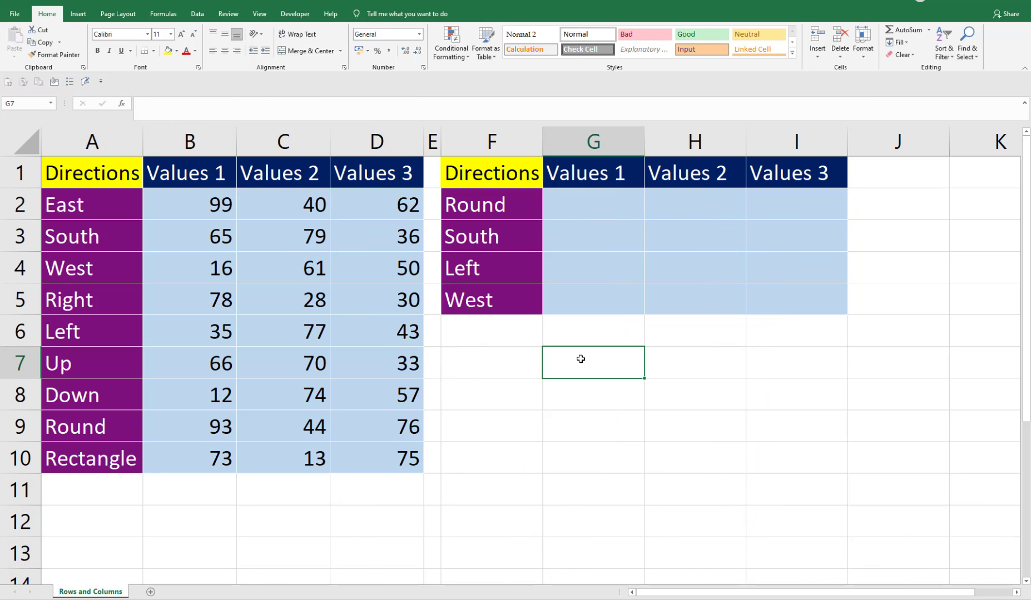
Enter the formula =COLUMNS(G7) in cell G7.
{"action": "type", "text": "=COLUMNS("}
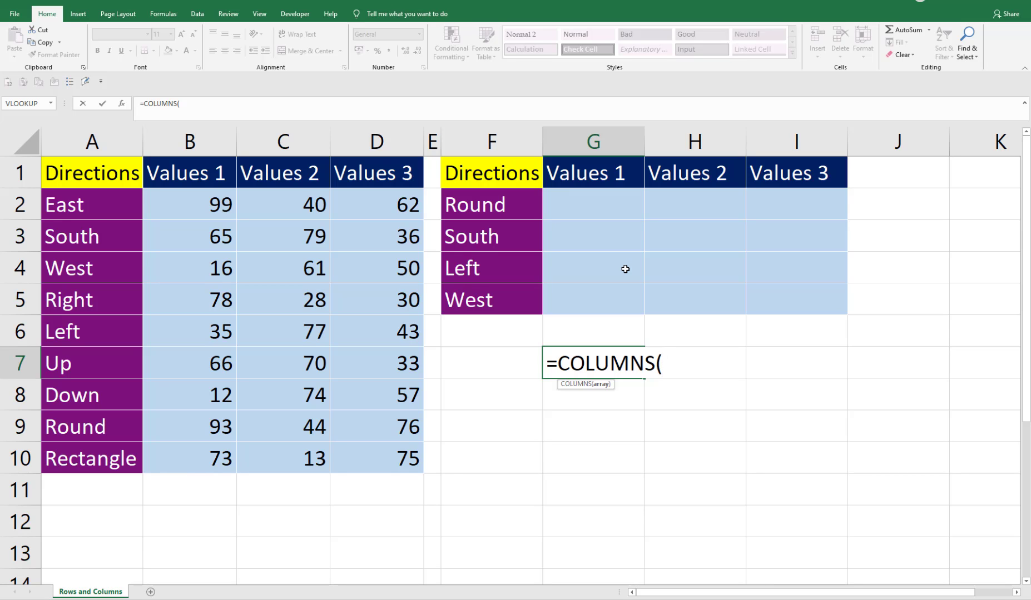
{"action": "key", "text": "BackSpace"}
{"action": "key", "text": "BackSpace"}
{"action": "type", "text": "s"}
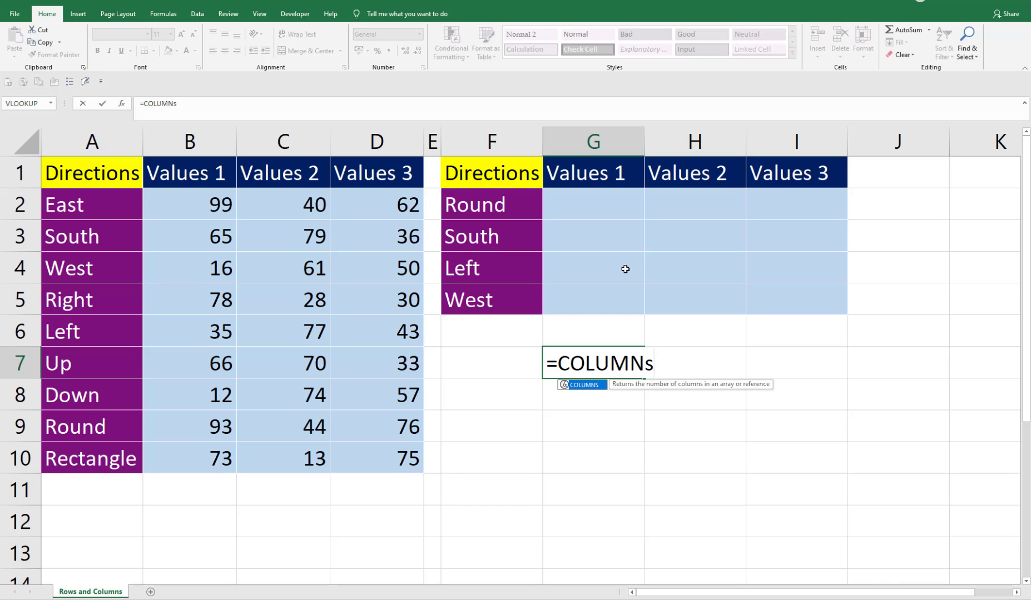
{"action": "key", "text": "Tab"}
{"action": "type", "text": "G7"}
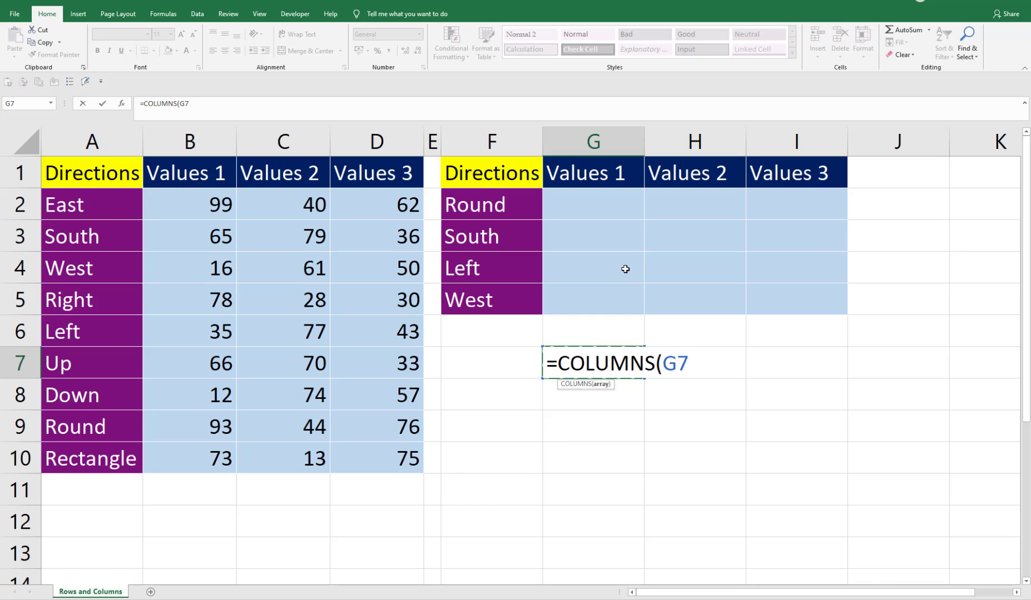
{"action": "type", "text": ")"}
{"action": "key", "text": "ctrl+Return"}
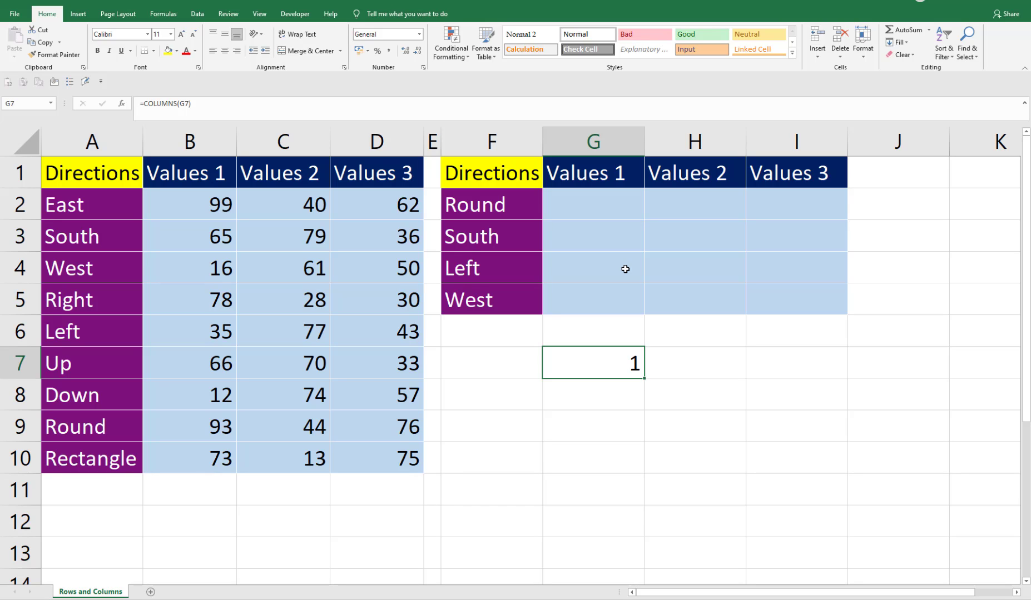
Extend the reference in G7's COLUMNS formula to the range G7:G7.
{"action": "key", "text": "Right"}
{"action": "key", "text": "Left"}
{"action": "key", "text": "F2"}
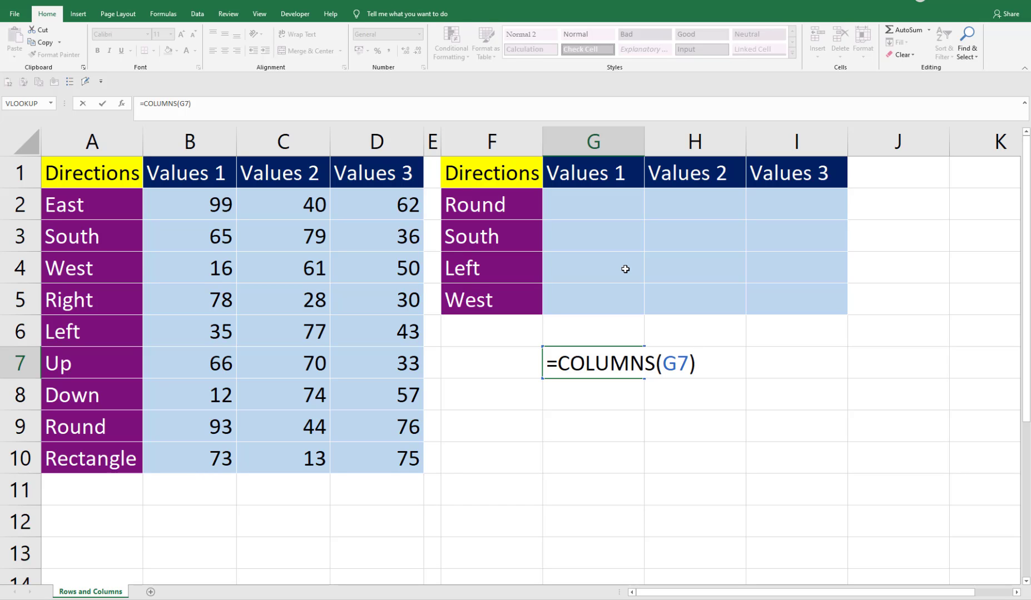
{"action": "key", "text": "BackSpace"}
{"action": "type", "text": ":G7)"}
{"action": "key", "text": "Left"}
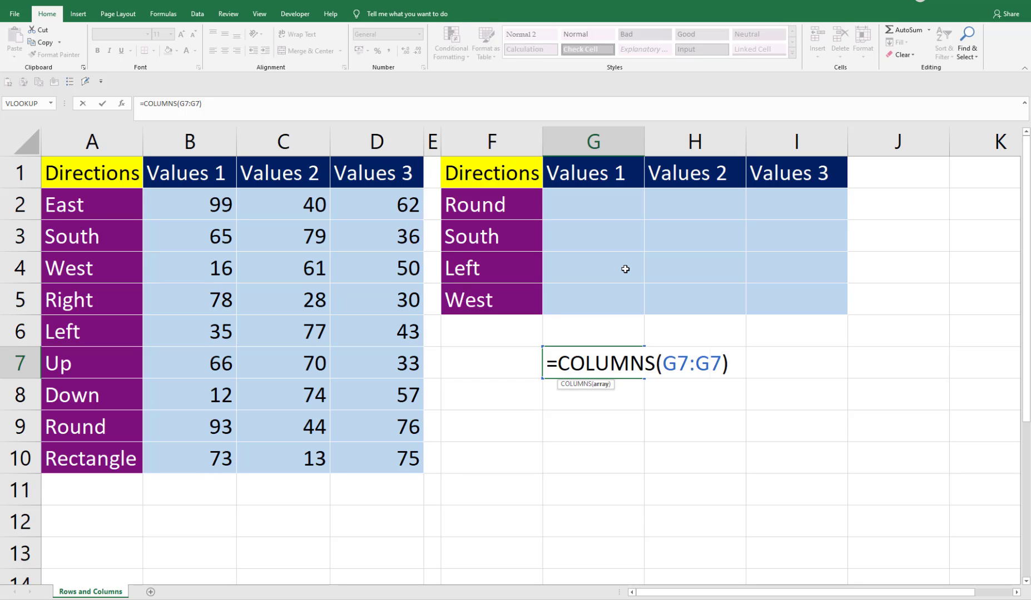
Lock the column of the range's first reference so that G7 holds =COLUMNS($G7:G7).
{"action": "key", "text": "Left"}
{"action": "key", "text": "Left"}
{"action": "key", "text": "Left"}
{"action": "key", "text": "Left"}
{"action": "key", "text": "F4"}
{"action": "key", "text": "F4"}
{"action": "key", "text": "F4"}
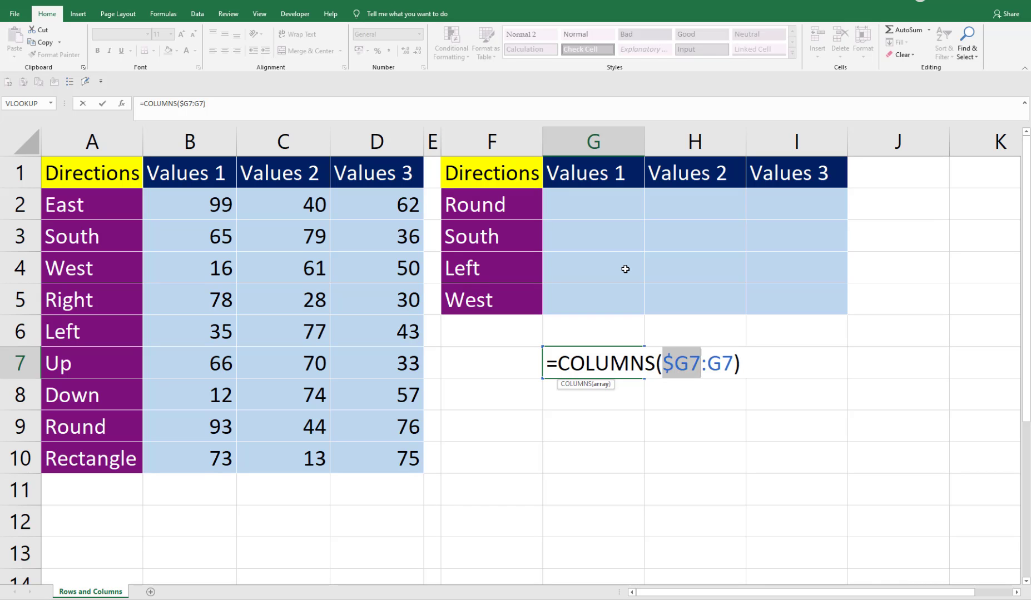
{"action": "key", "text": "ctrl+Return"}
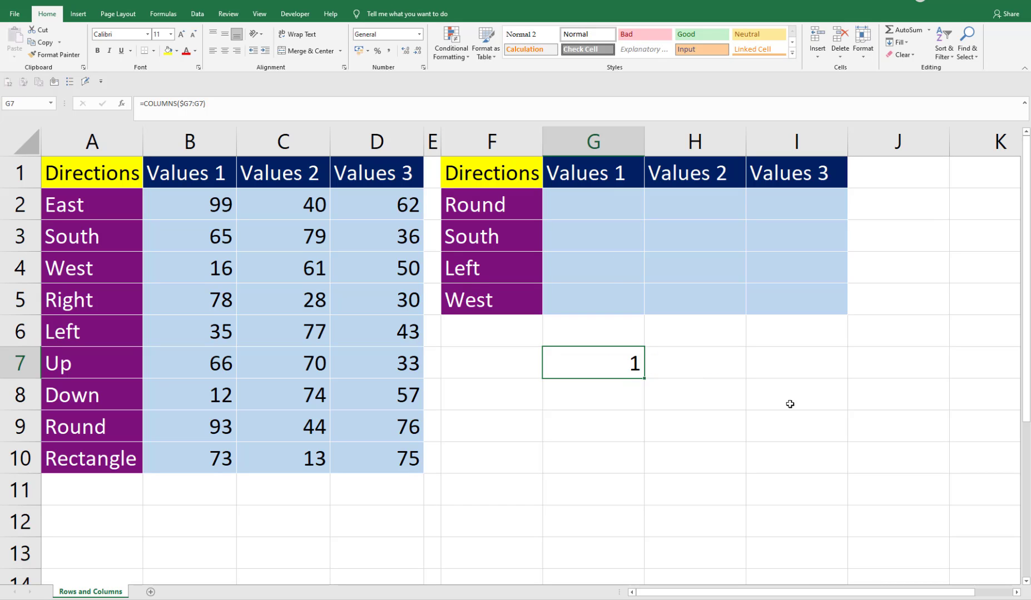
Fill the COLUMNS formula from G7 across to I7 and check the formula in each cell.
{"action": "left_click_drag", "start_coordinate": [644, 379], "coordinate": [830, 380]}
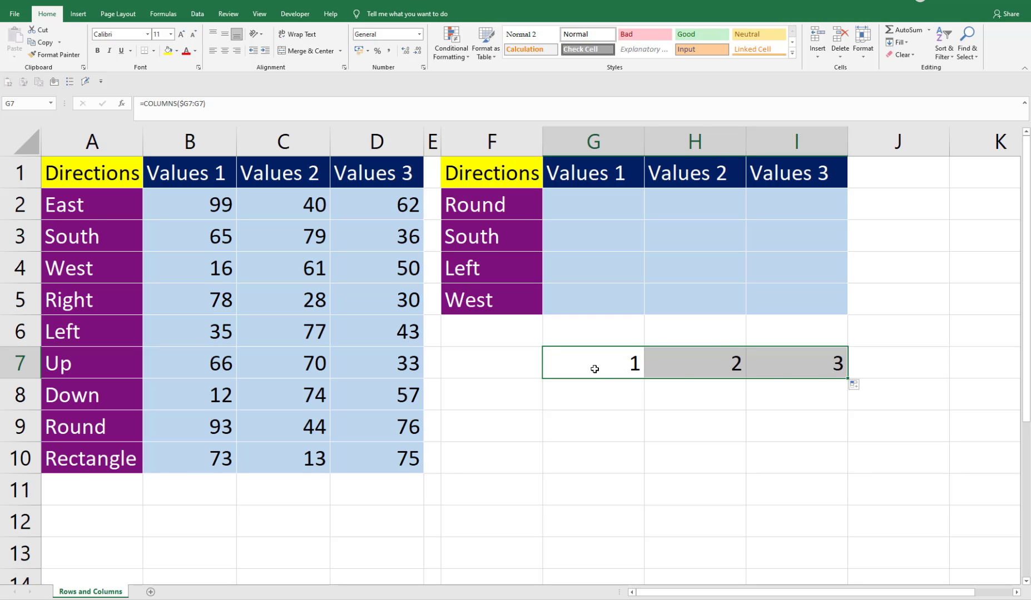
{"action": "left_click", "coordinate": [593, 364]}
{"action": "left_click", "coordinate": [662, 362]}
{"action": "left_click", "coordinate": [801, 363]}
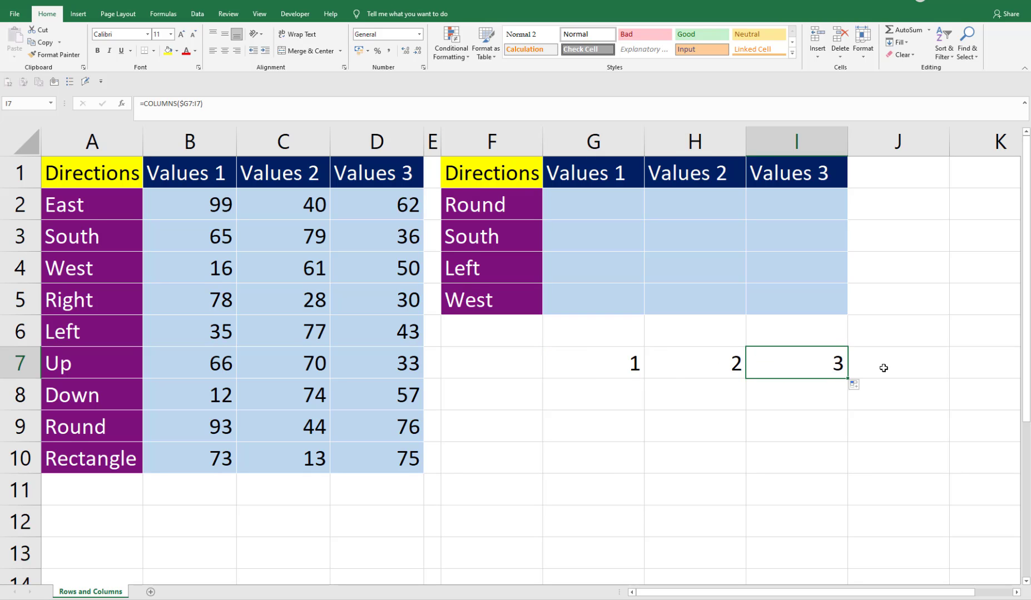
{"action": "left_click_drag", "start_coordinate": [612, 364], "coordinate": [779, 362]}
{"action": "left_click", "coordinate": [594, 371]}
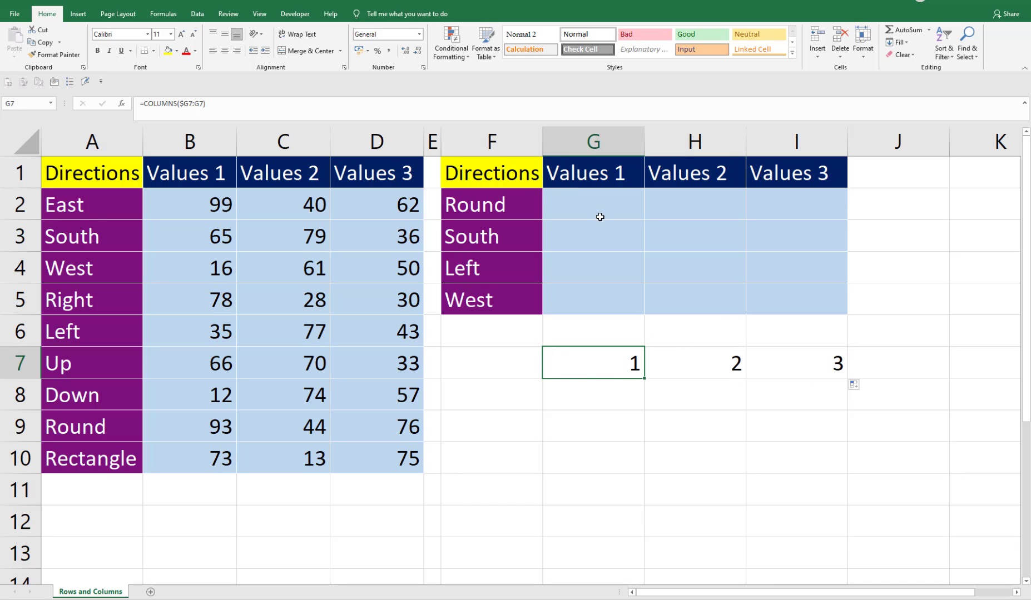
Build a VLOOKUP in G2 for $F2 in $A$2:$D$10 with COLUMNS(F2:G2) as the column index and FALSE for exact match.
{"action": "left_click", "coordinate": [600, 215]}
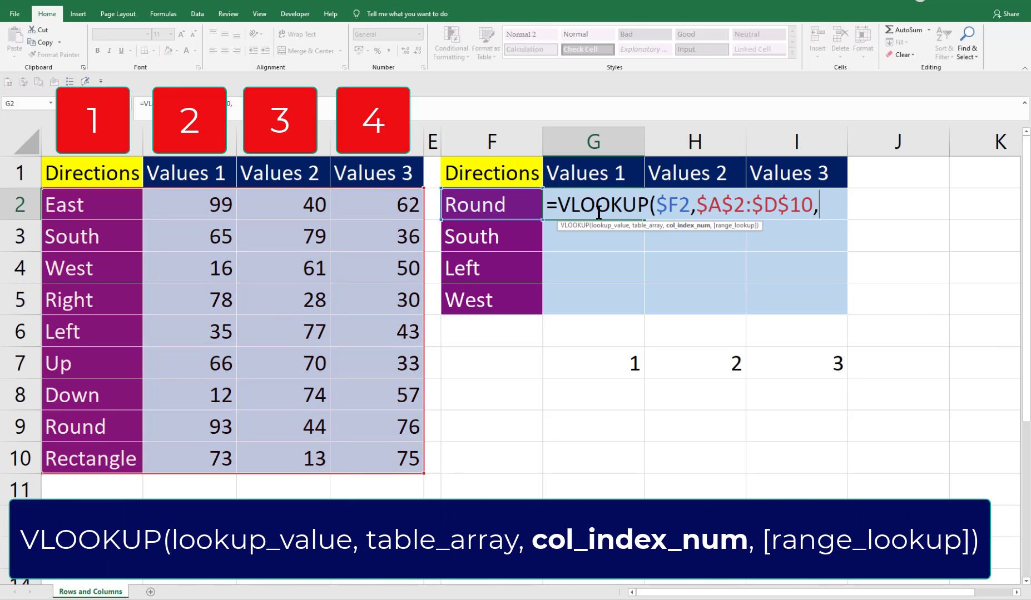
{"action": "type", "text": "2,FALSE)"}
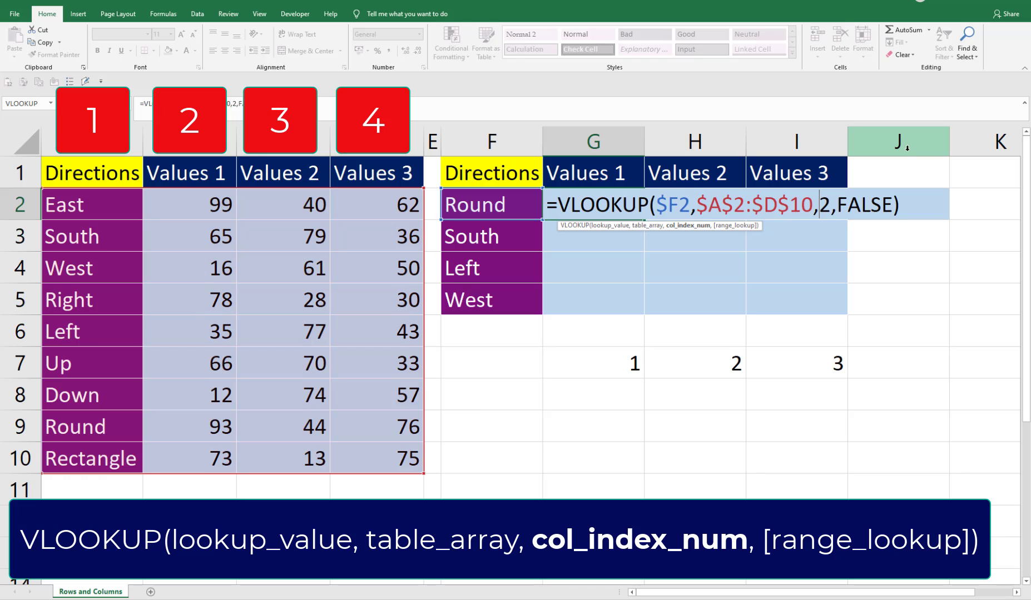
{"action": "key", "text": "shift+Right"}
{"action": "key", "text": "BackSpace"}
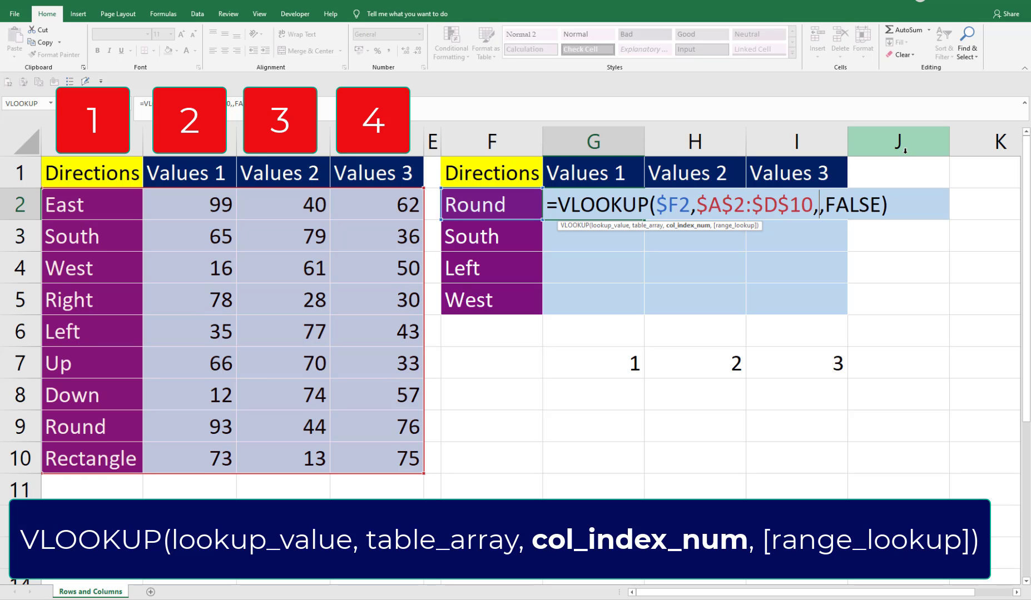
{"action": "type", "text": "COLUMNS("}
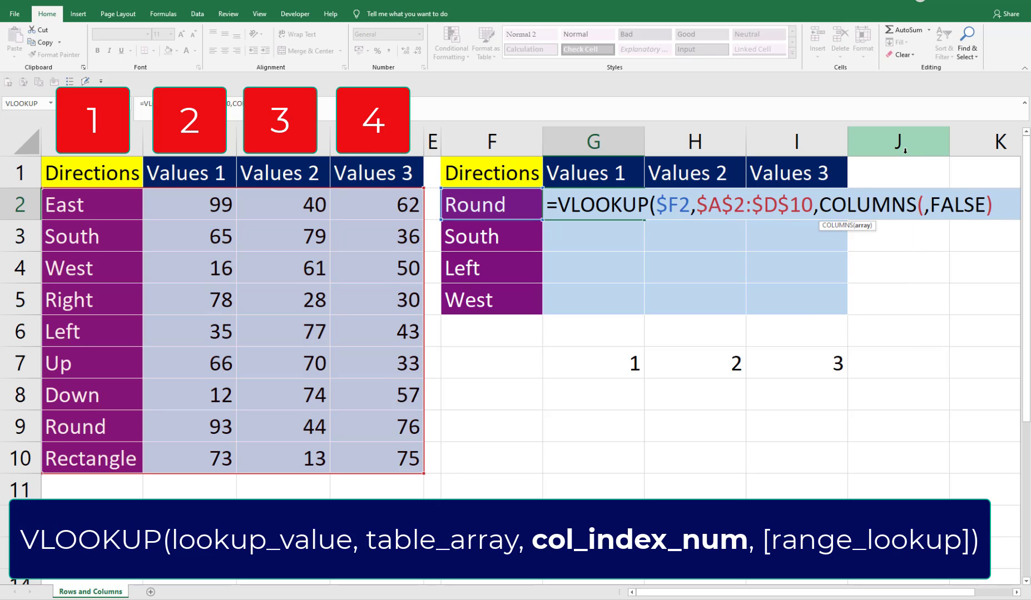
{"action": "key", "text": "Left"}
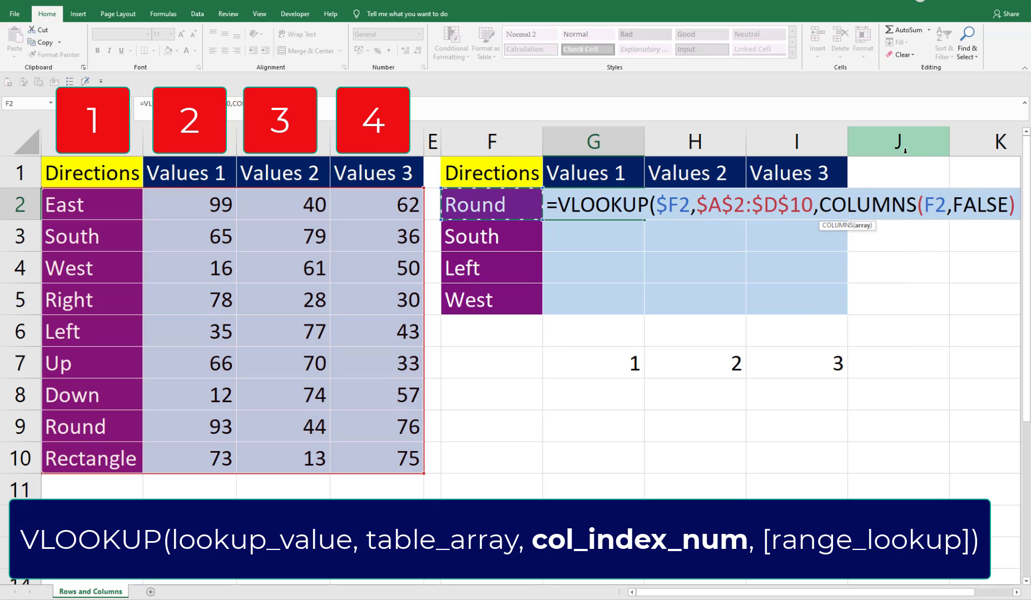
{"action": "key", "text": "shift+Right"}
{"action": "type", "text": ")"}
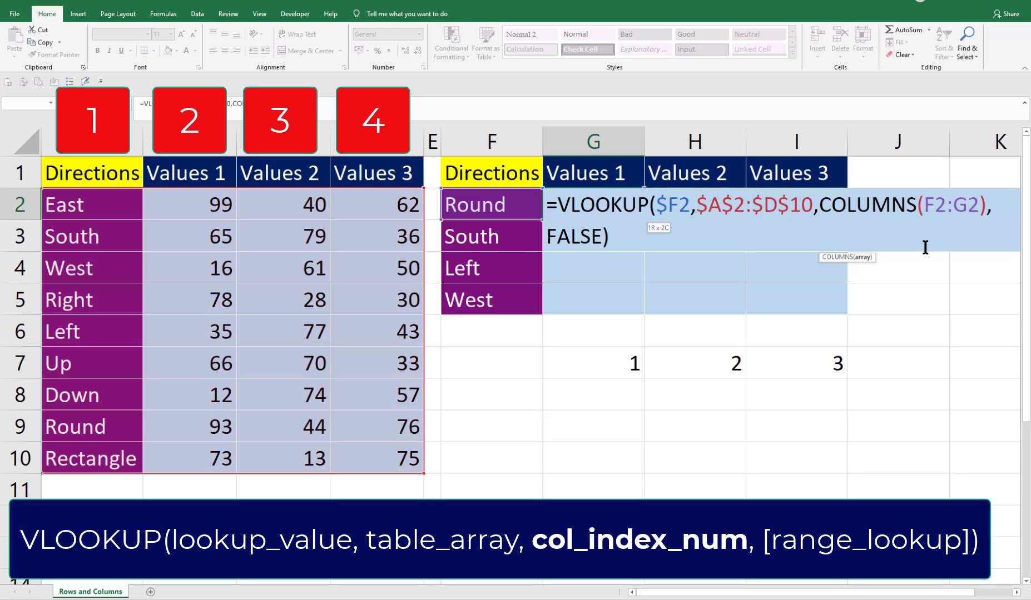
Lock the column of F2 inside COLUMNS as $F2:G2 and enter the formula in G2.
{"action": "key", "text": "F4"}
{"action": "key", "text": "F4"}
{"action": "key", "text": "F4"}
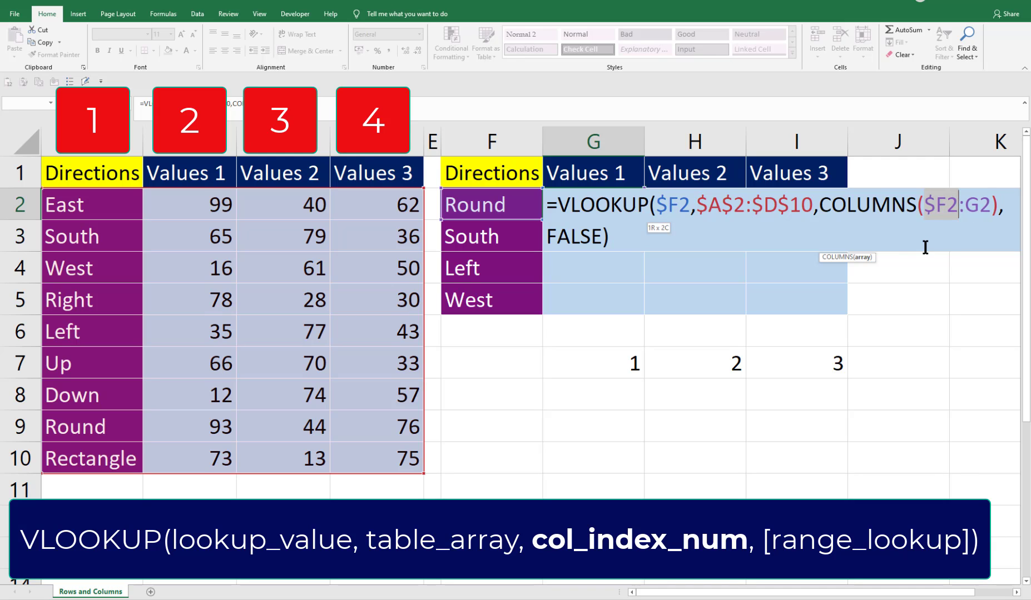
{"action": "key", "text": "ctrl+Return"}
Fill G2's VLOOKUP formula across to column I and down to row 5, and inspect its COLUMNS argument.
{"action": "left_click_drag", "start_coordinate": [644, 219], "coordinate": [829, 218]}
{"action": "left_click_drag", "start_coordinate": [828, 219], "coordinate": [829, 218]}
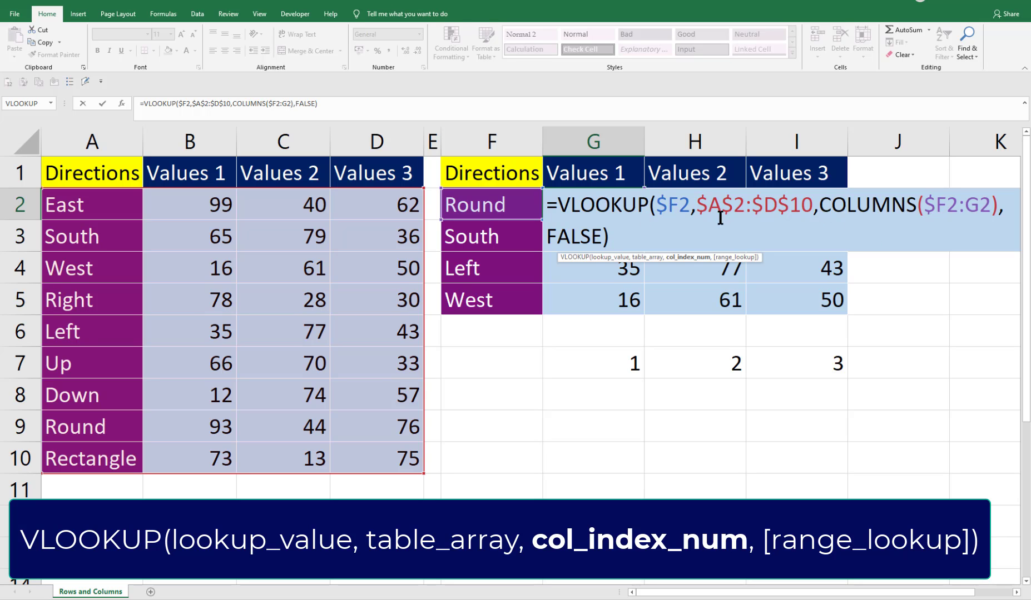
{"action": "left_click_drag", "start_coordinate": [818, 204], "coordinate": [1004, 206]}
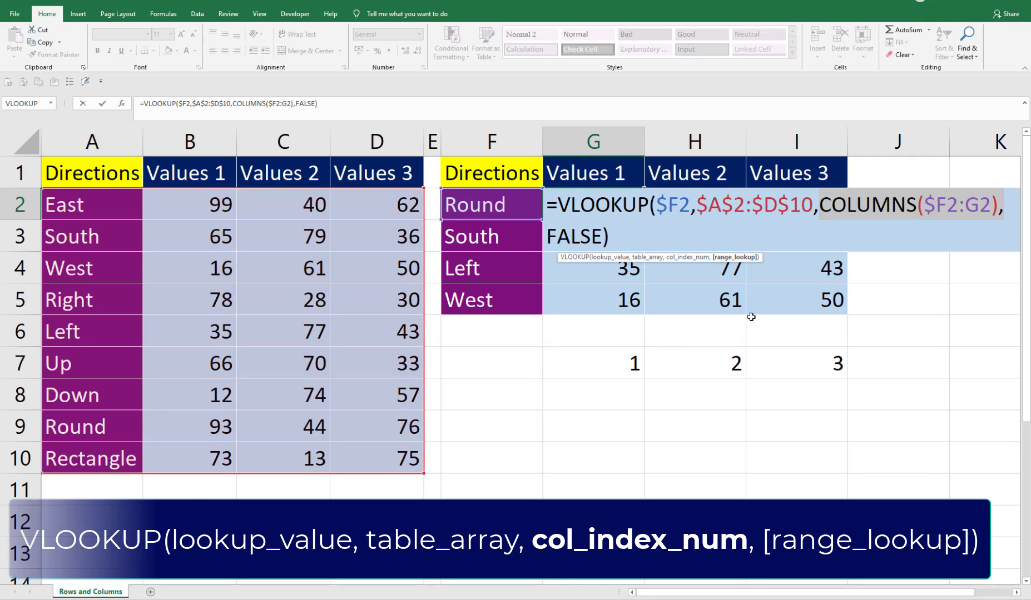
{"action": "key", "text": "ctrl+Return"}
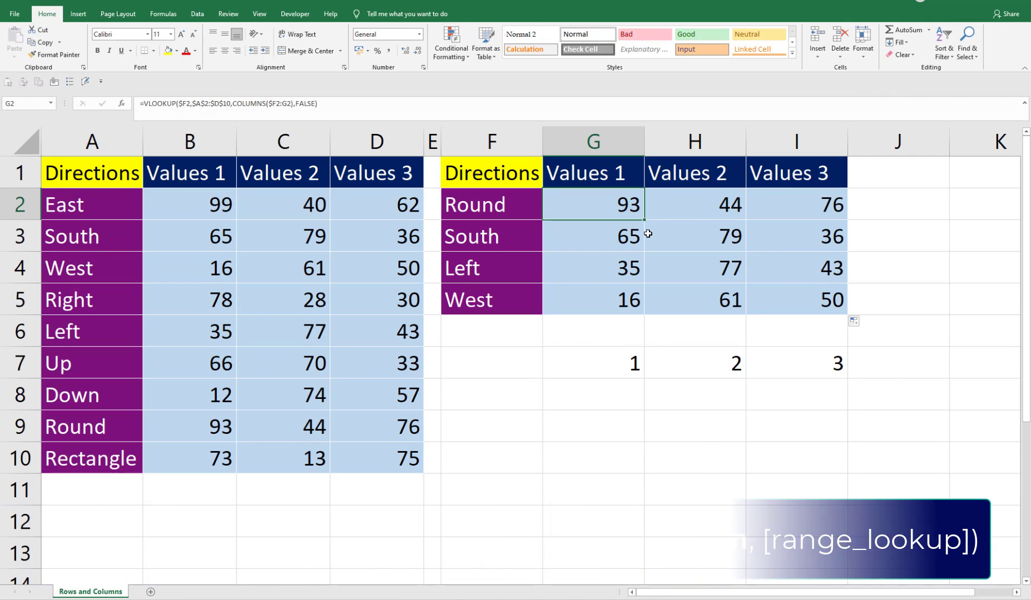